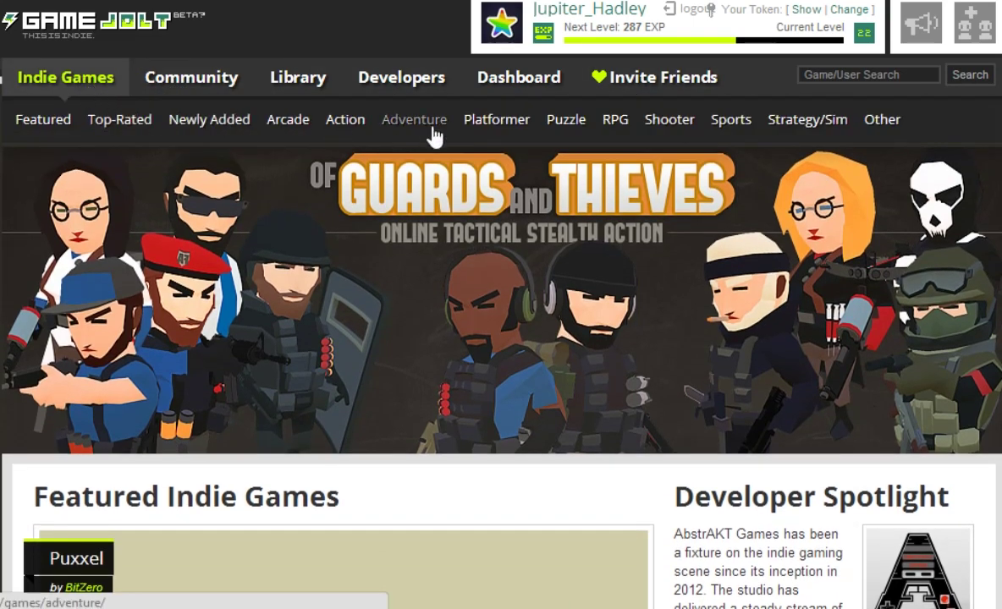
# Step: Open the Puzzle category from the Indie Games category bar
pyautogui.click(555, 122)
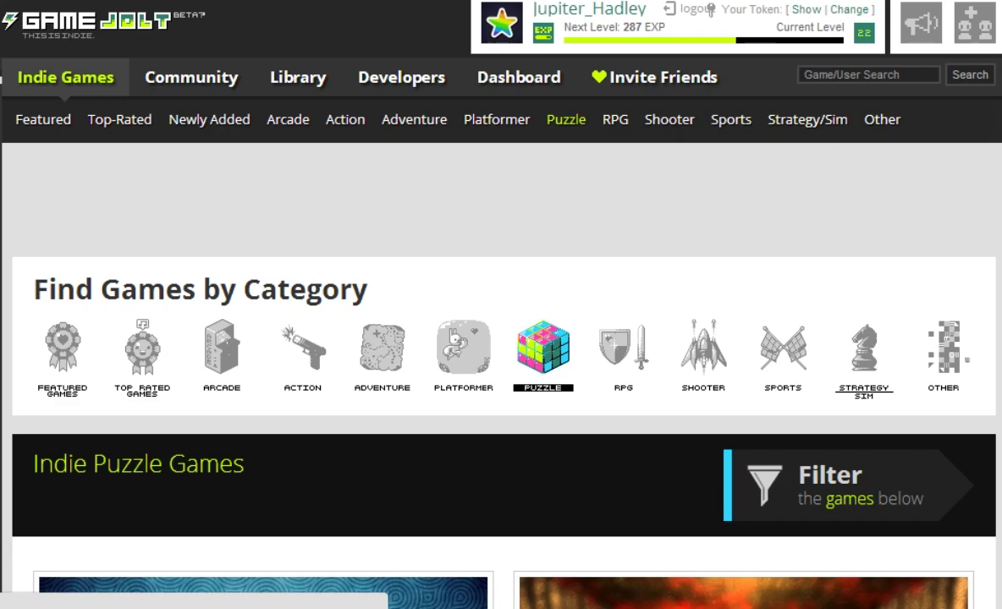
# Step: Filter the puzzle listing to Windows downloads only, excluding Linux, Mac and Other
pyautogui.scroll(-2, 869, 284)
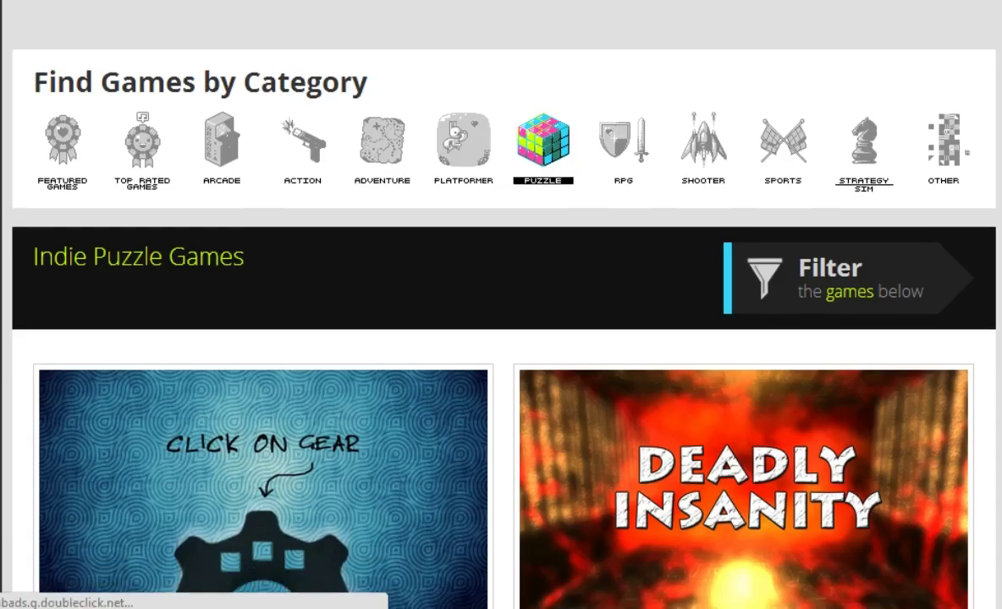
pyautogui.click(878, 258)
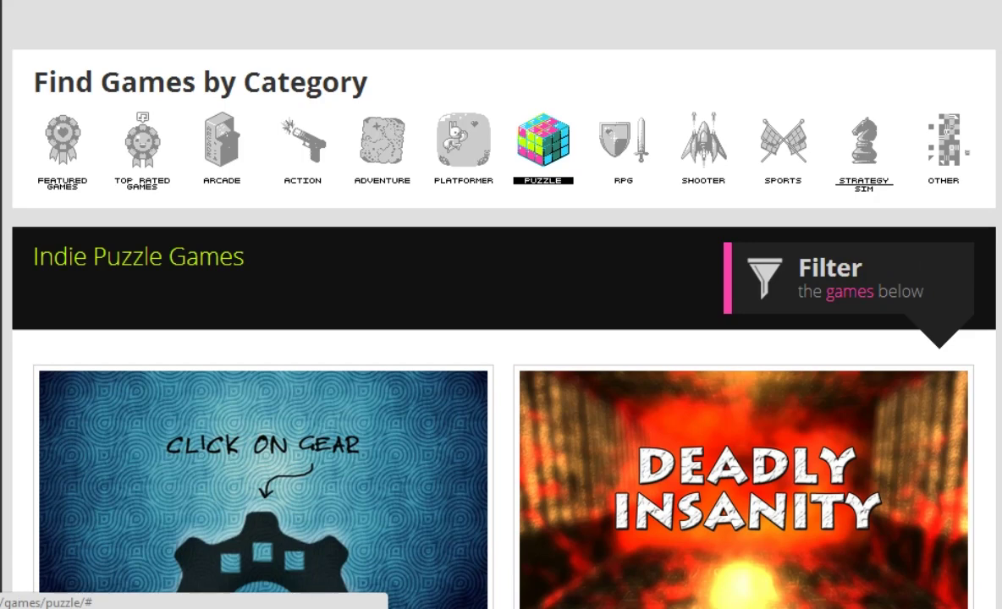
pyautogui.scroll(-1, 929, 252)
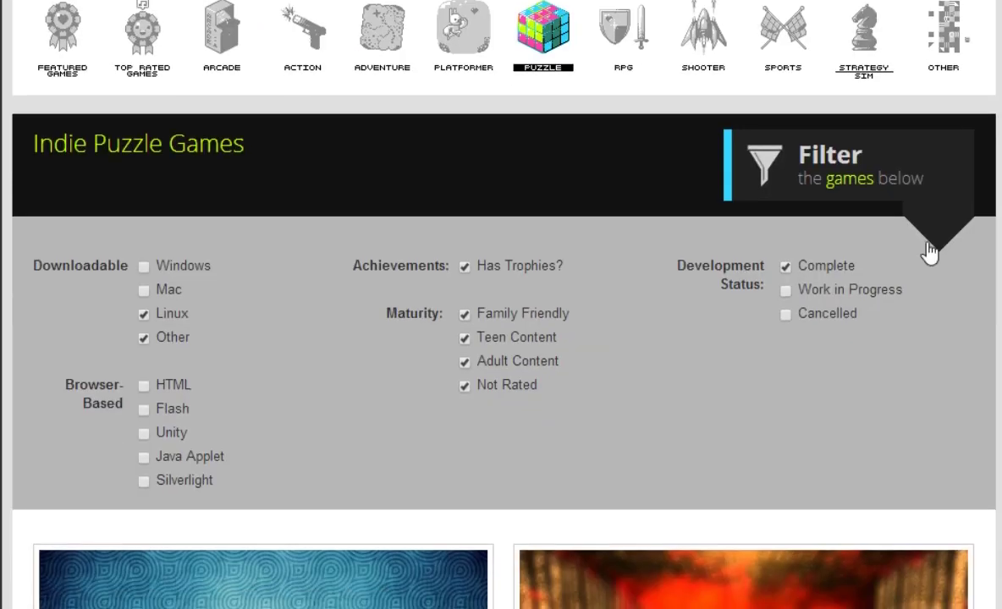
pyautogui.click(157, 315)
pyautogui.click(147, 337)
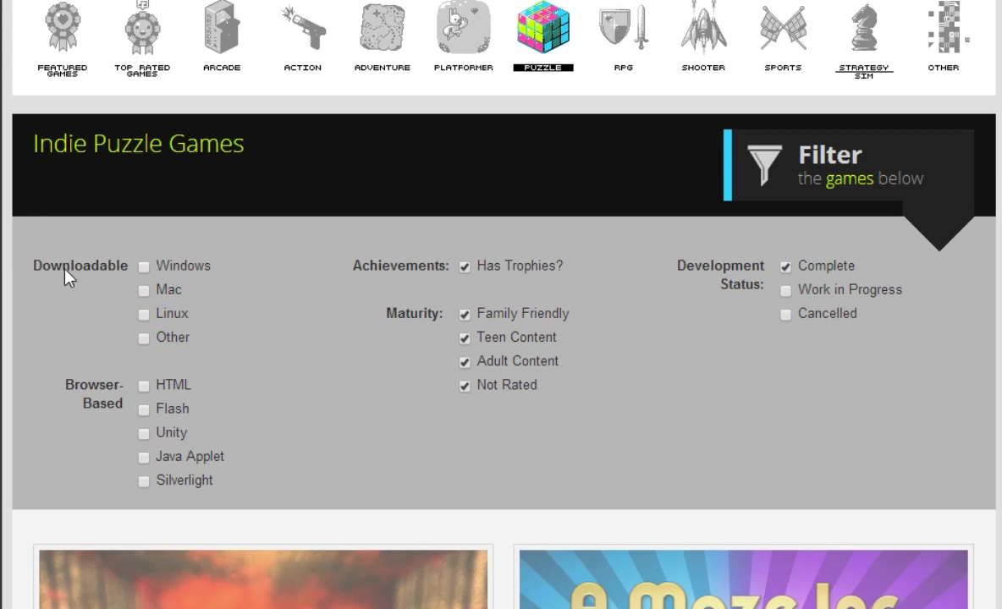
pyautogui.click(169, 292)
pyautogui.click(161, 264)
pyautogui.click(179, 292)
pyautogui.scroll(-3, 499, 339)
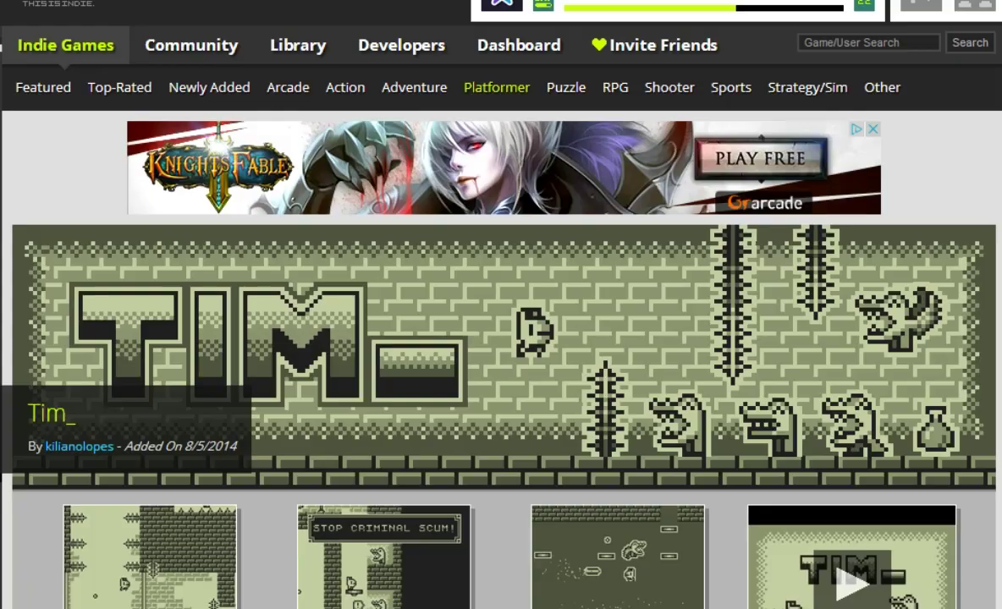
# Step: Start the Windows download of Tim_, saving Tim_win32.zip
pyautogui.scroll(-9, 499, 304)
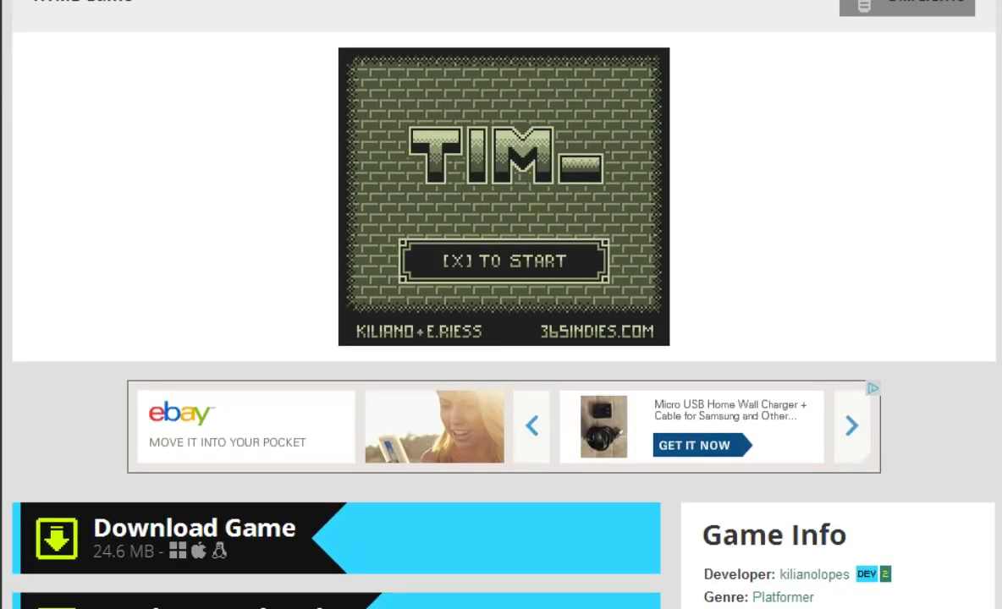
pyautogui.scroll(-3, 499, 305)
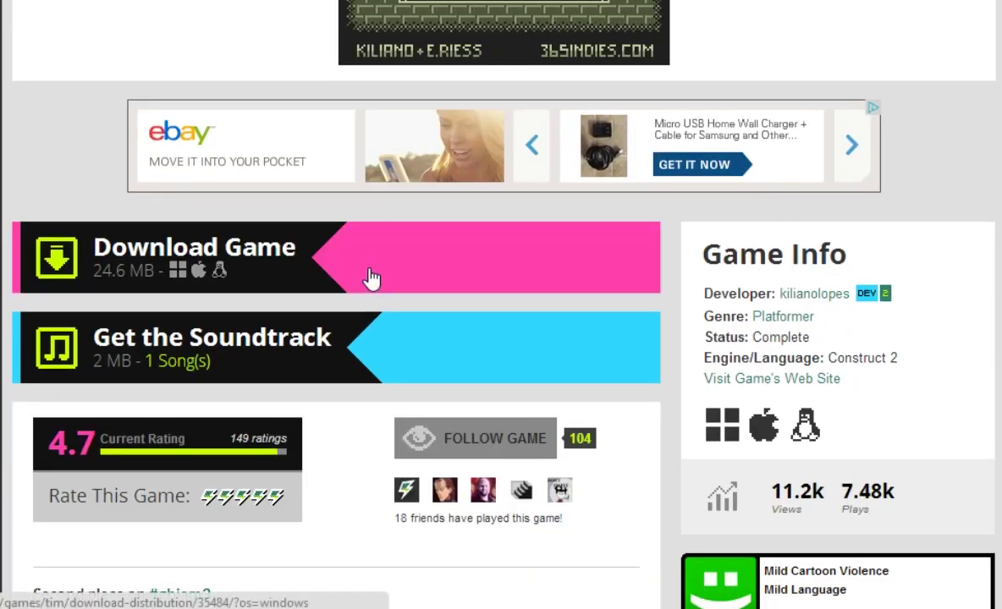
pyautogui.click(222, 241)
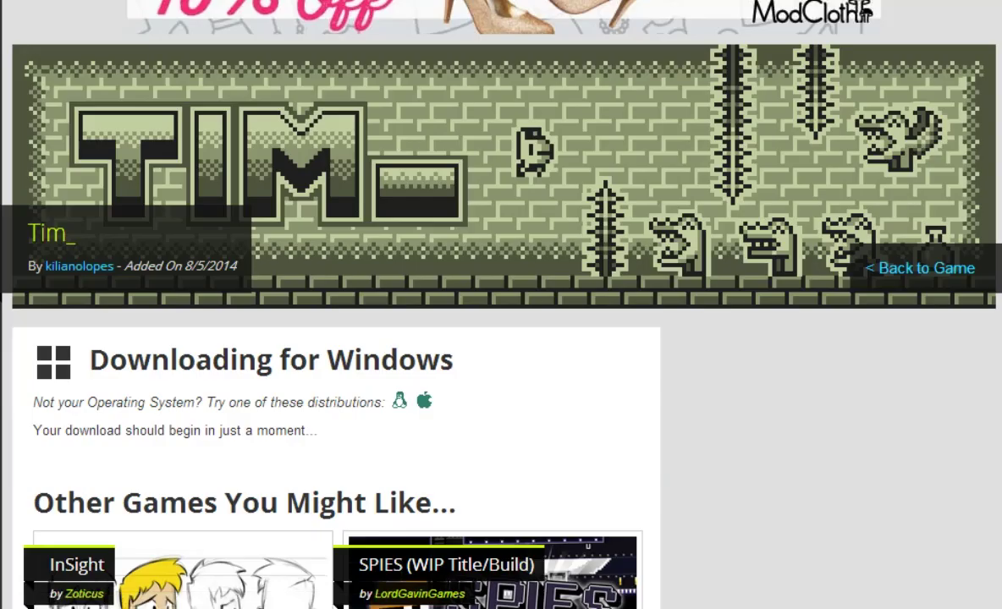
pyautogui.scroll(3, 499, 305)
pyautogui.scroll(-3, 499, 339)
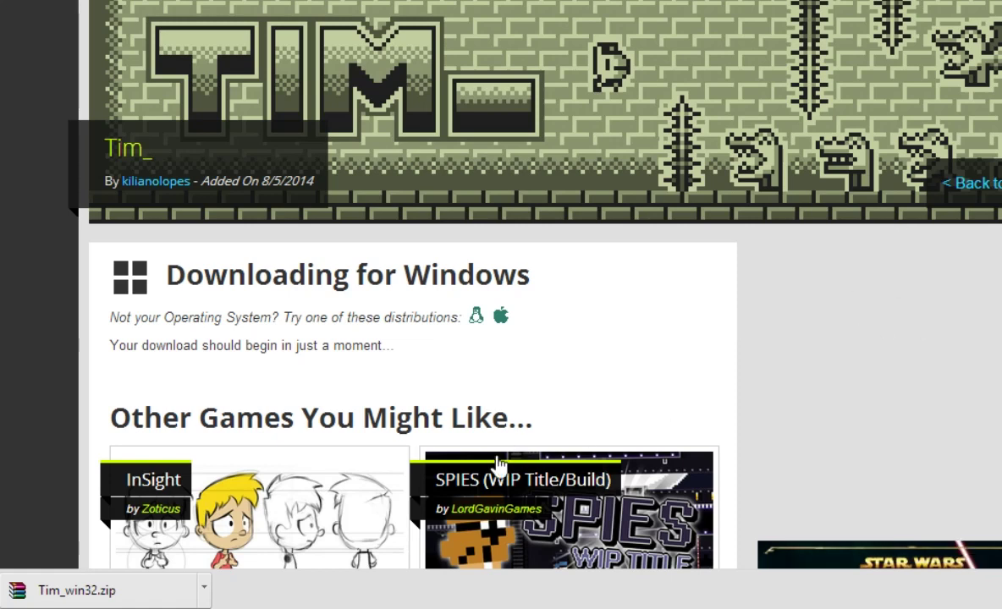
# Step: Open Tim_win32.zip in WinRAR and close the license reminder
pyautogui.click(31, 595)
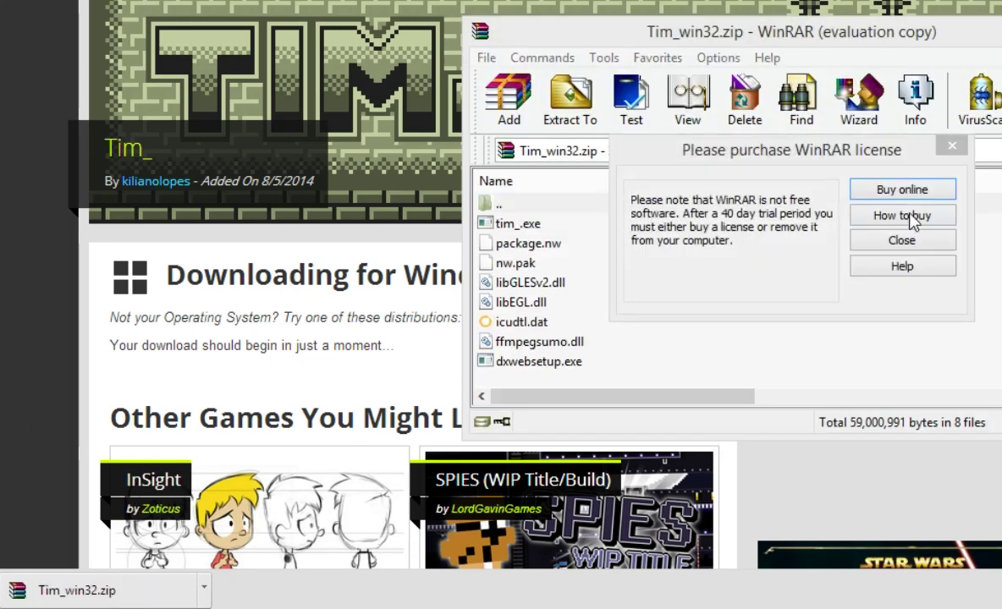
pyautogui.click(812, 34)
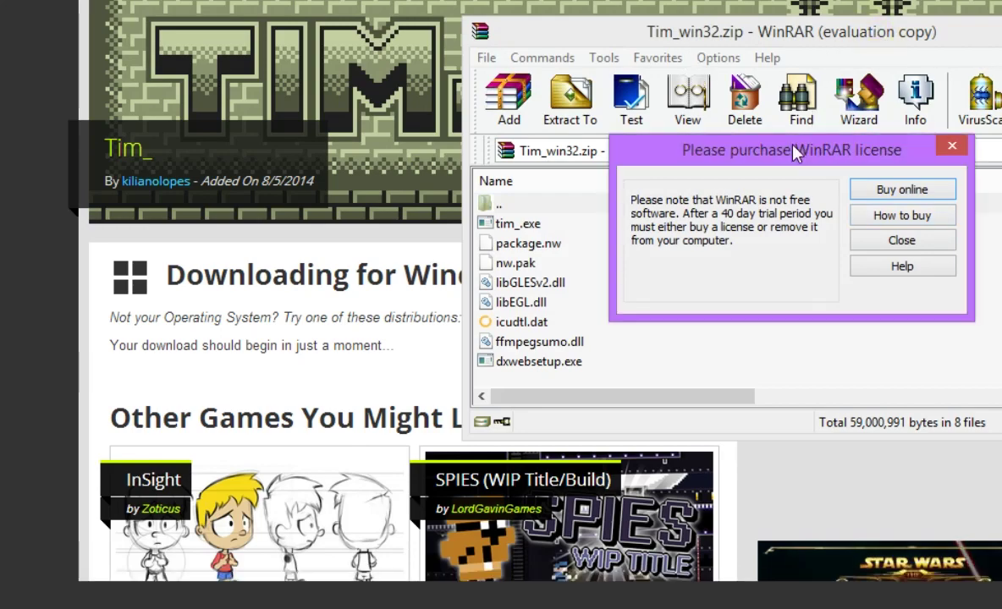
pyautogui.moveTo(836, 161); pyautogui.dragTo(641, 159)
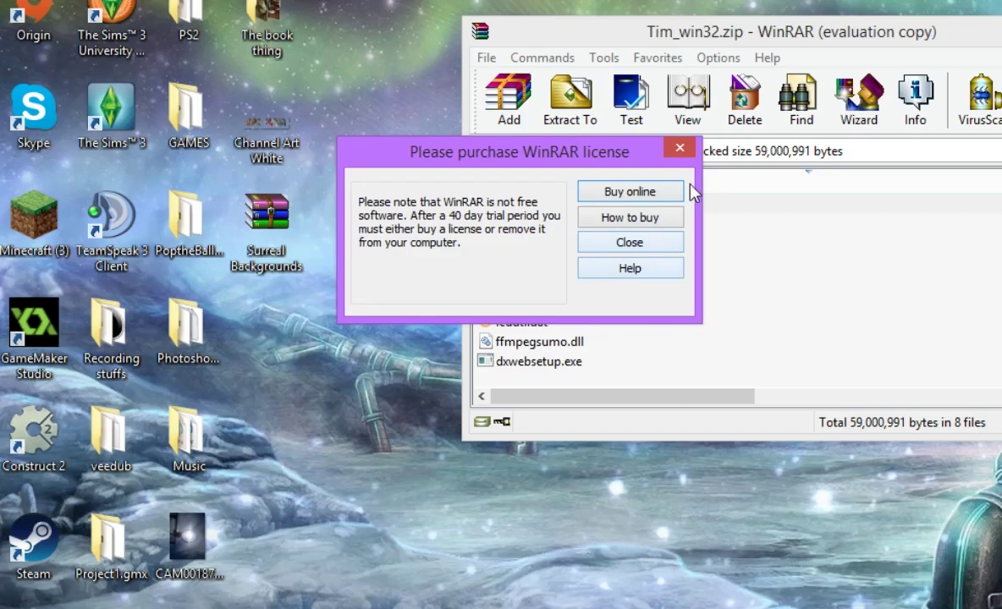
pyautogui.click(680, 150)
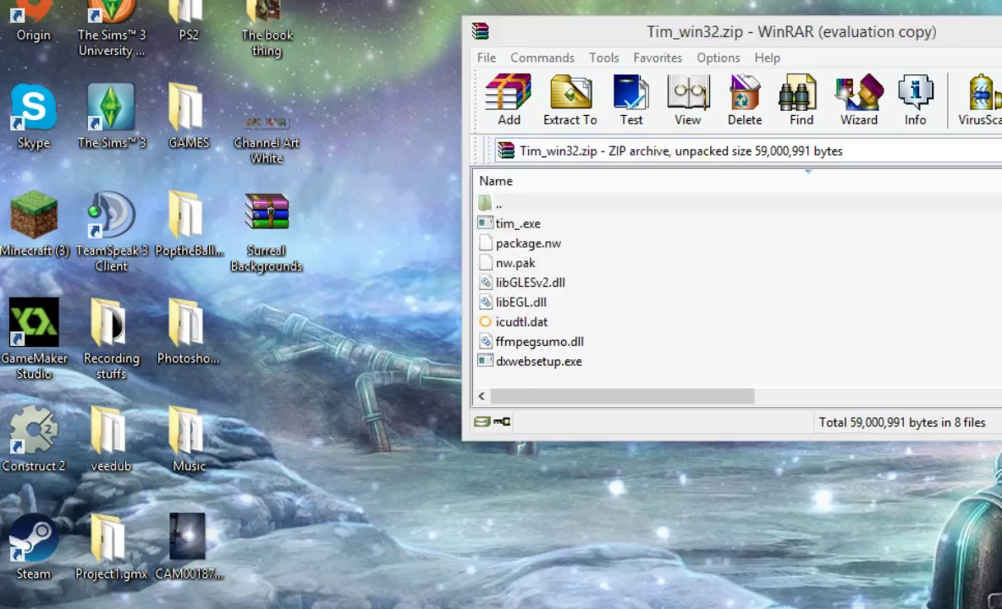
# Step: Bring WinRAR to the front and move its window lower and left
pyautogui.moveTo(406, 592)
pyautogui.click(347, 535)
pyautogui.hotkey('alt', 'Tab')
pyautogui.moveTo(726, 28); pyautogui.dragTo(416, 66)
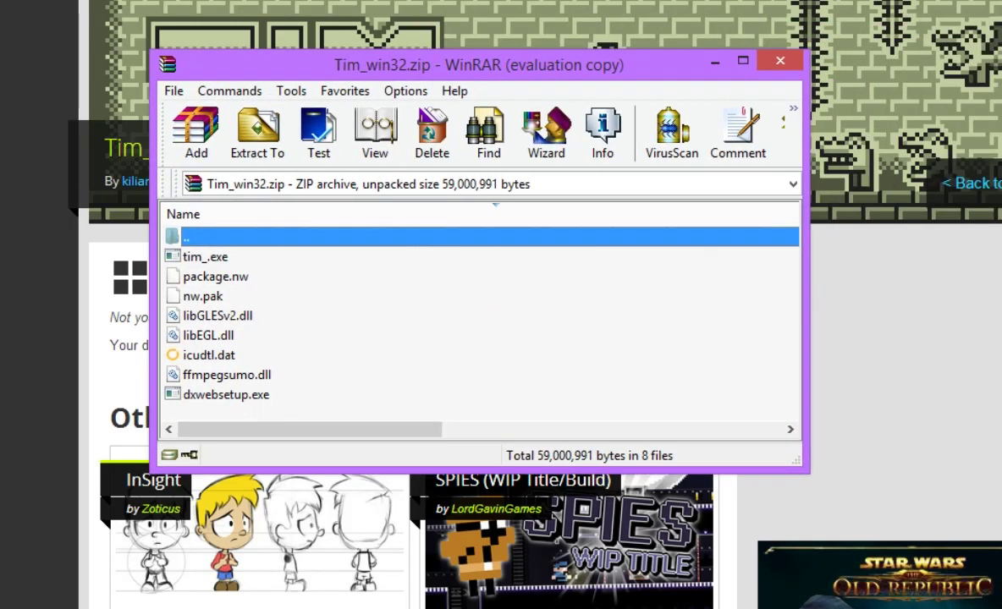
# Step: Create a new desktop folder named Tim_
pyautogui.click(867, 2)
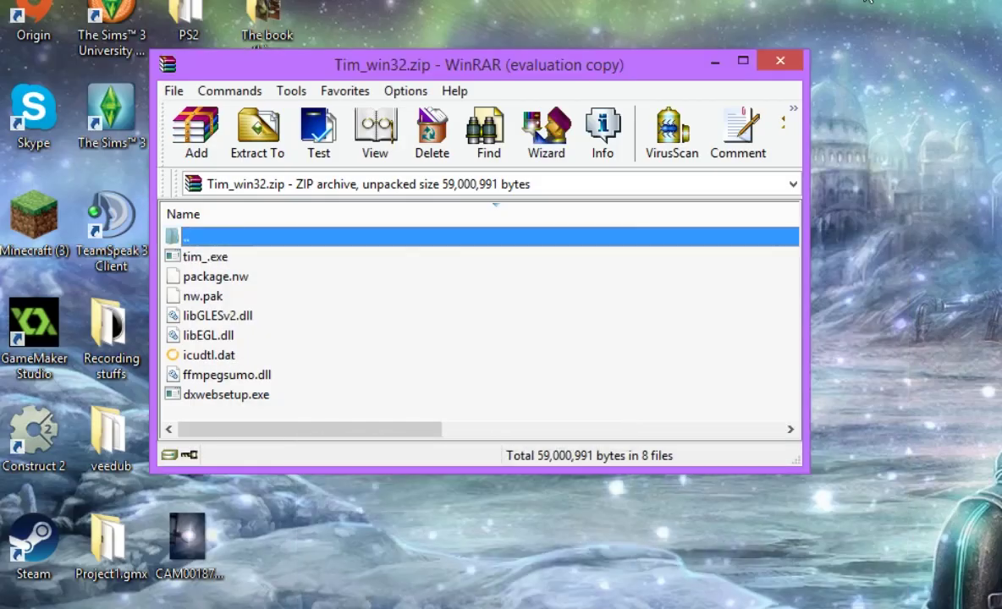
pyautogui.rightClick(439, 28)
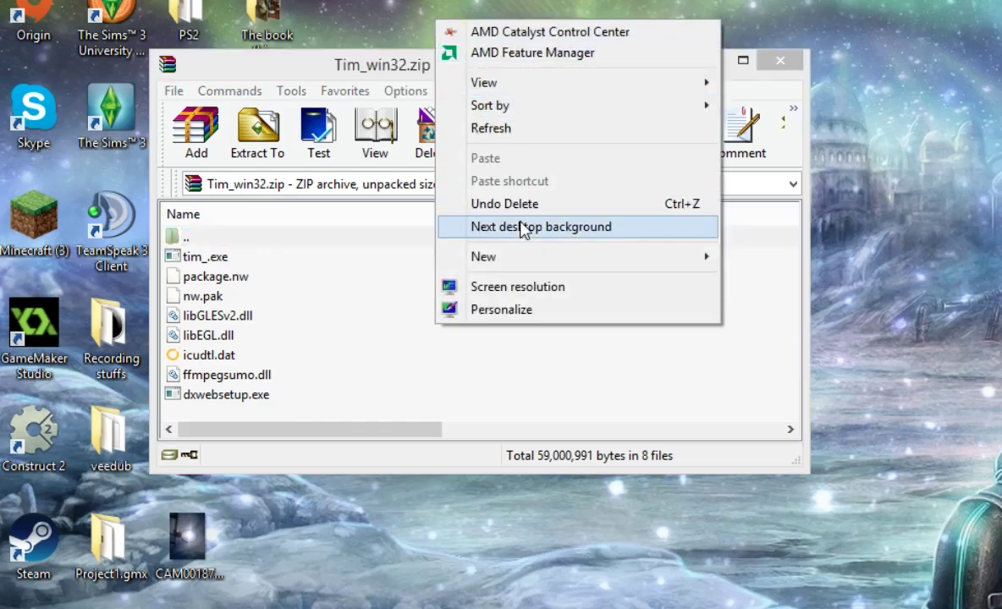
pyautogui.moveTo(526, 262)
pyautogui.click(736, 256)
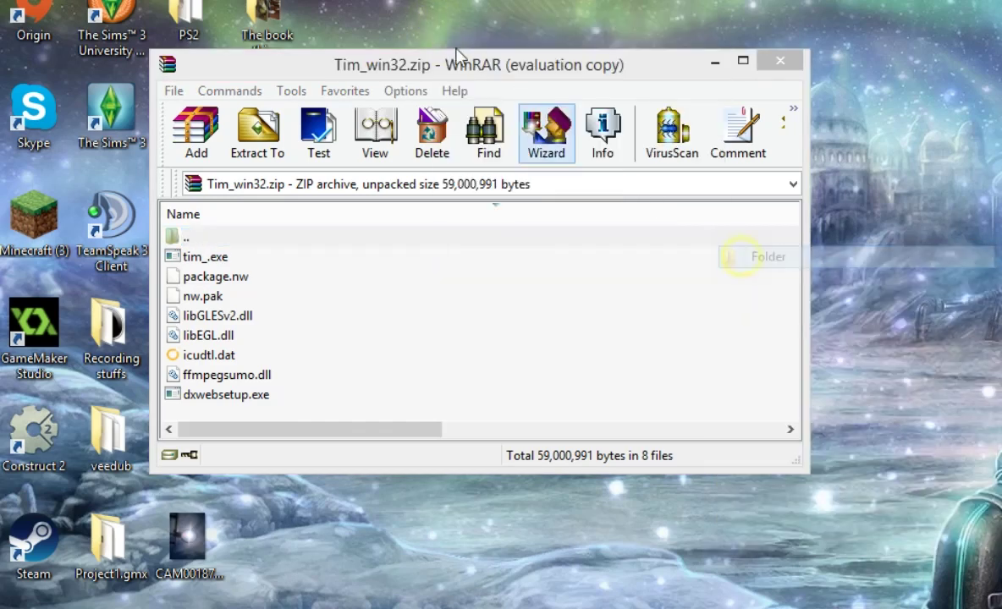
pyautogui.write('Tim_')
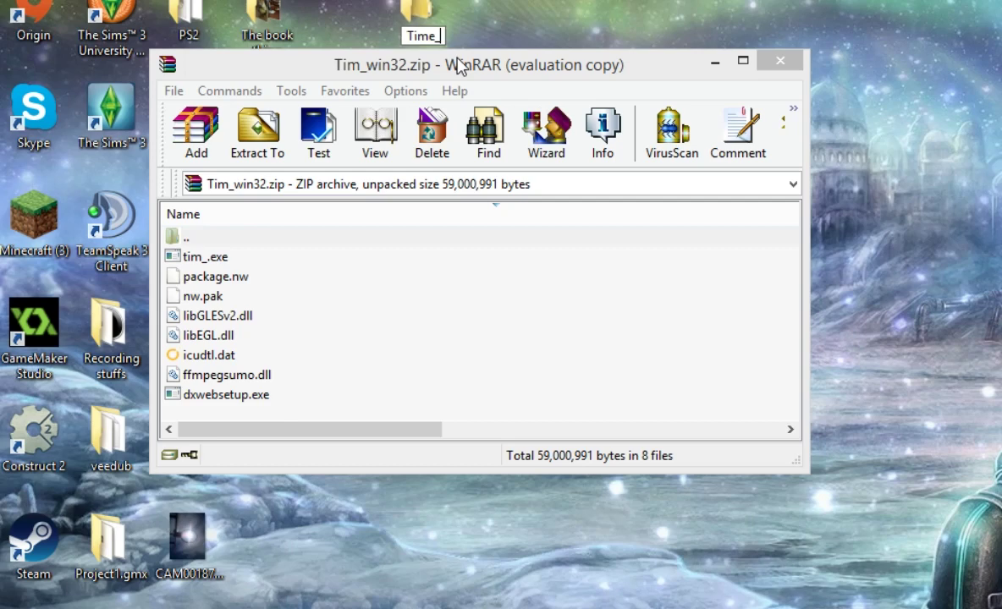
# Step: Copy all eight archive files into the Tim_ folder and close WinRAR
pyautogui.moveTo(457, 66); pyautogui.dragTo(733, 105)
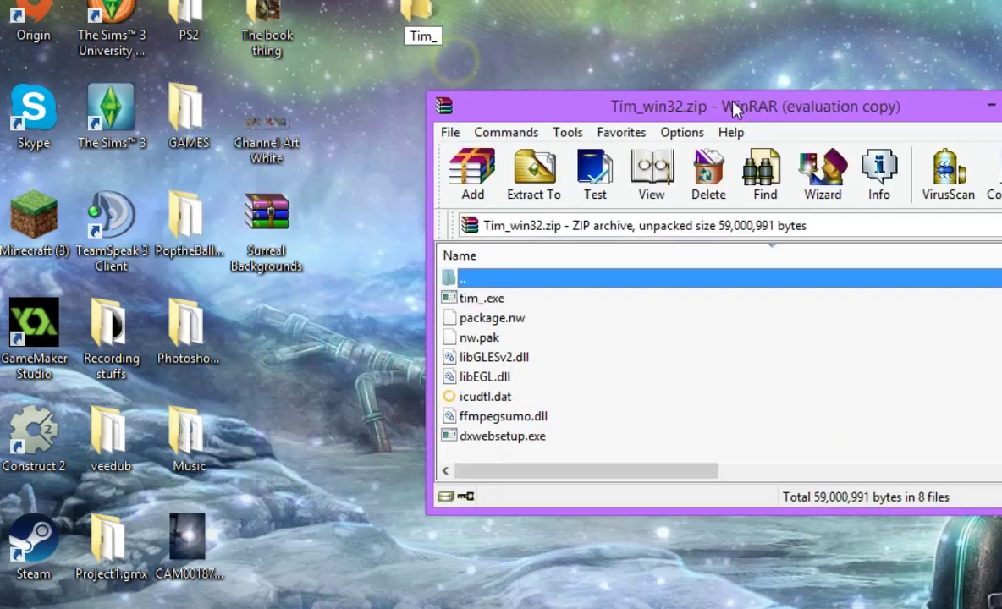
pyautogui.moveTo(418, 19); pyautogui.dragTo(288, 398)
pyautogui.moveTo(523, 456); pyautogui.dragTo(271, 333)
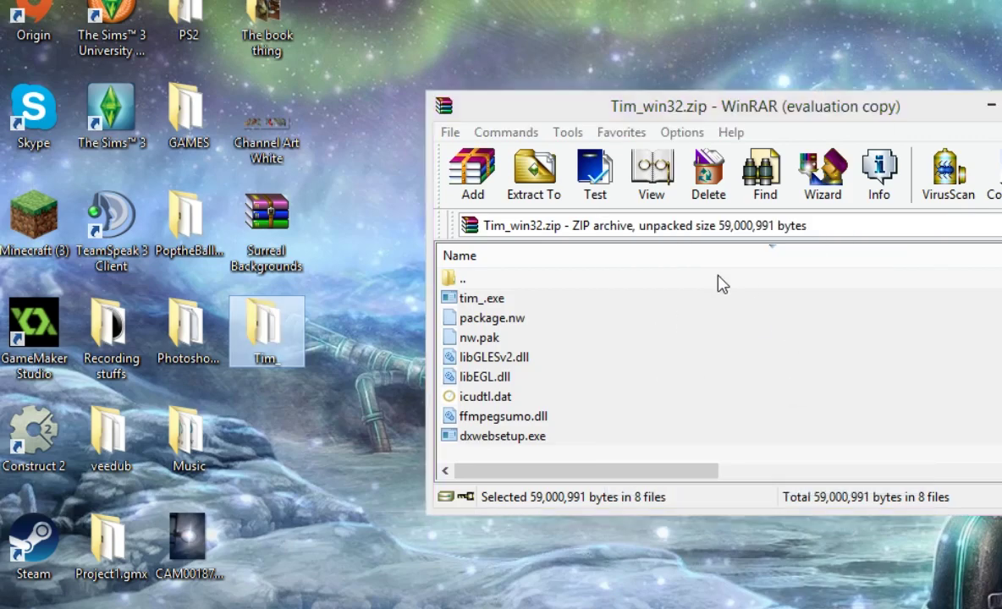
pyautogui.press('Escape')
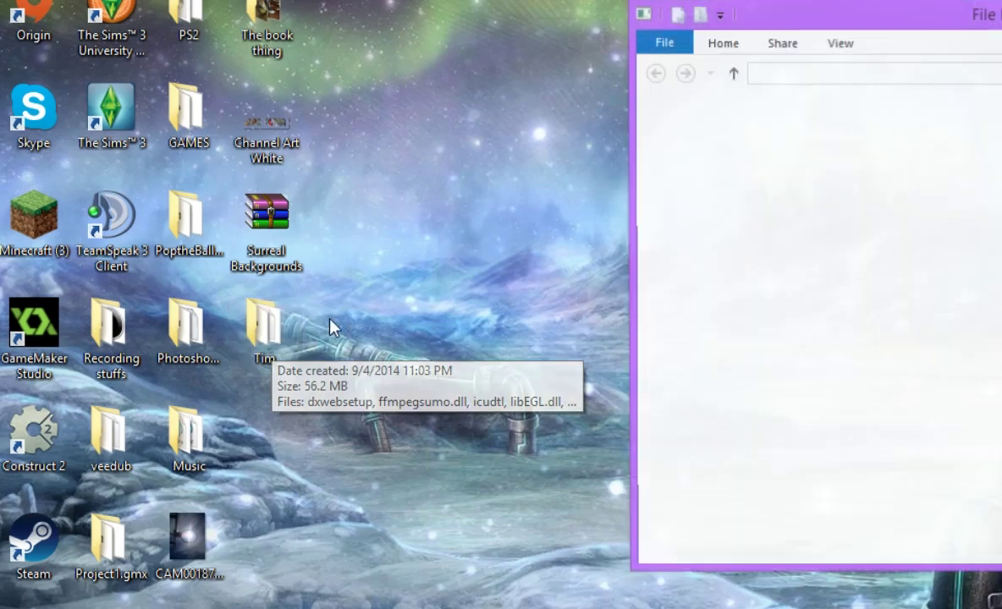
# Step: View the extracted files in the Tim_ folder, close it, and return to the Tim_ page
pyautogui.moveTo(998, 17); pyautogui.dragTo(643, 33)
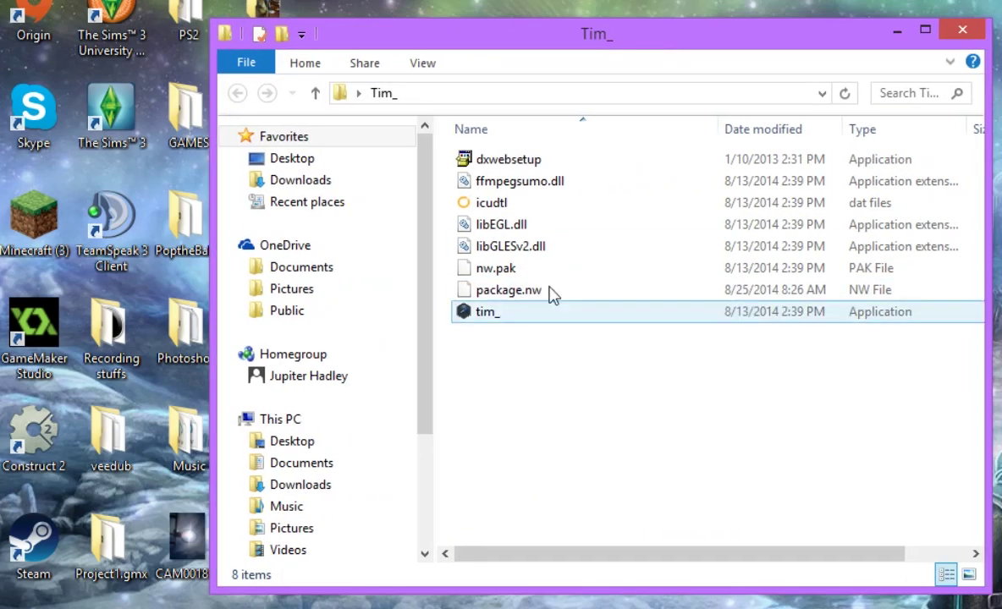
pyautogui.click(969, 33)
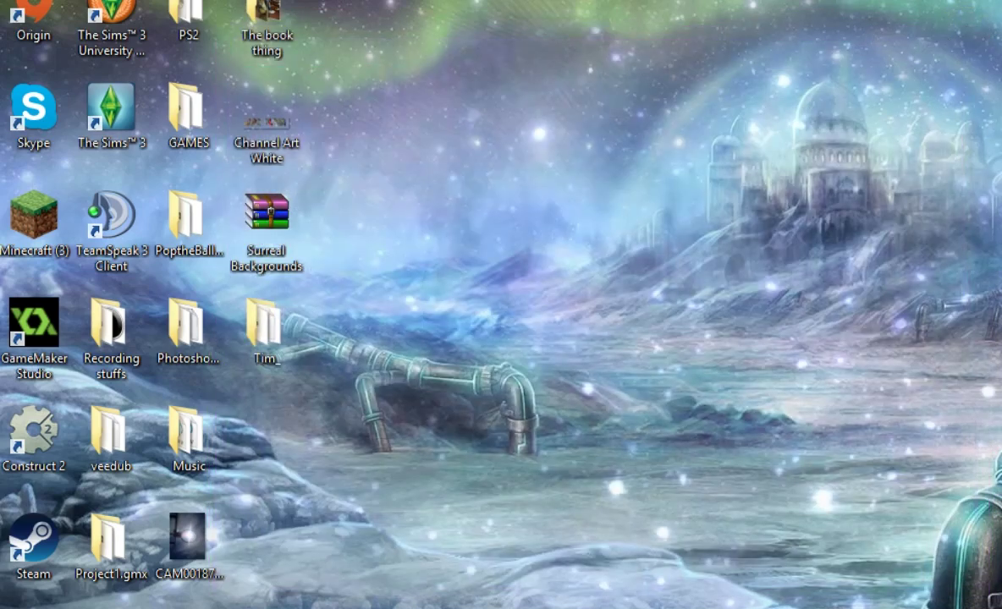
pyautogui.click(258, 534)
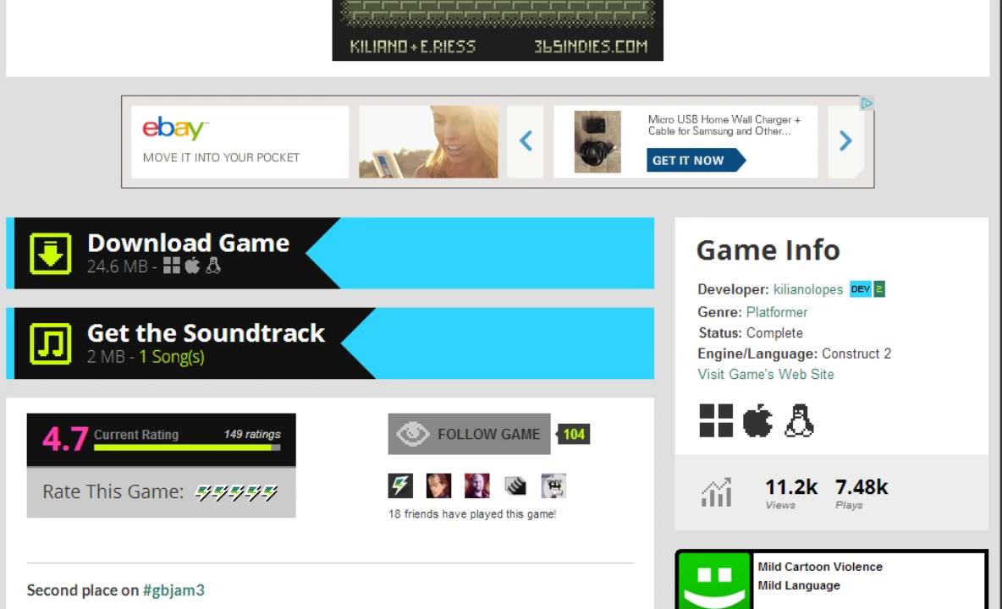
# Step: Start the HTML version of Tim_ and play it, dismissing the jump ability message
pyautogui.scroll(3, 609, 352)
pyautogui.scroll(1, 700, 488)
pyautogui.scroll(-1, 699, 487)
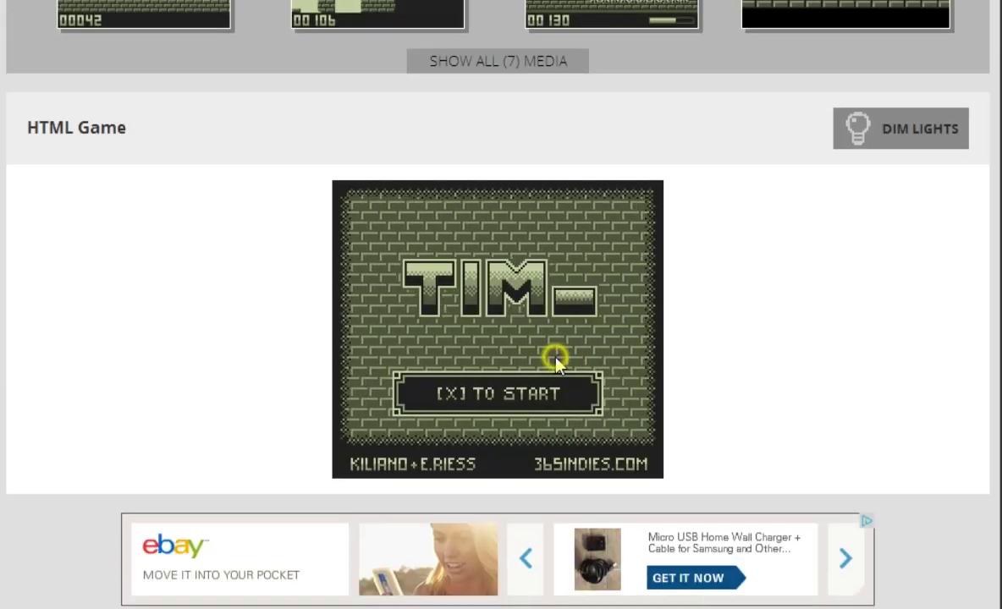
pyautogui.click(463, 380)
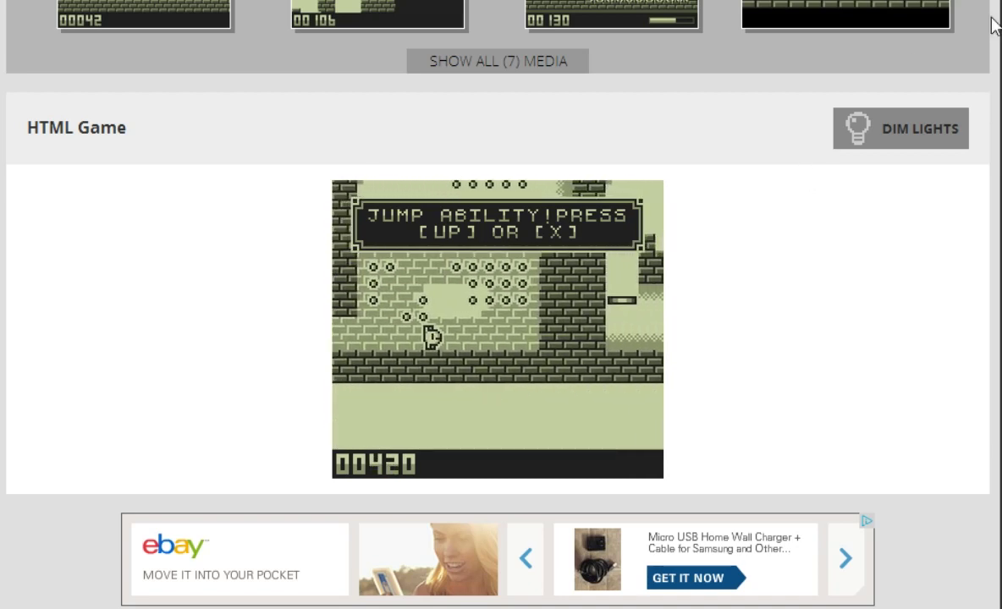
pyautogui.press('x')
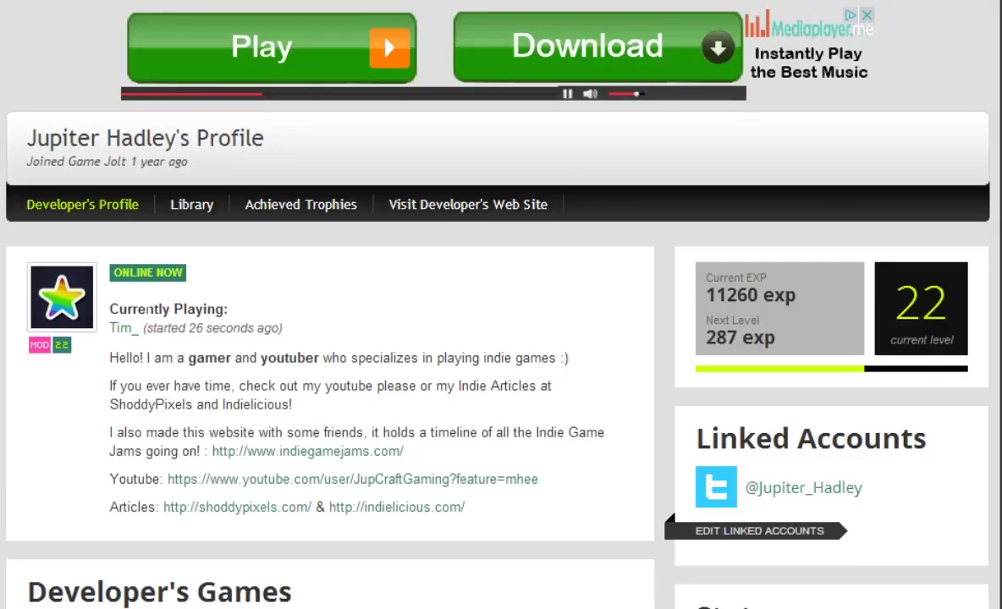
# Step: Highlight the profile's Currently Playing Tim_ entry, deselect it, and scroll down
pyautogui.moveTo(307, 328); pyautogui.dragTo(117, 328)
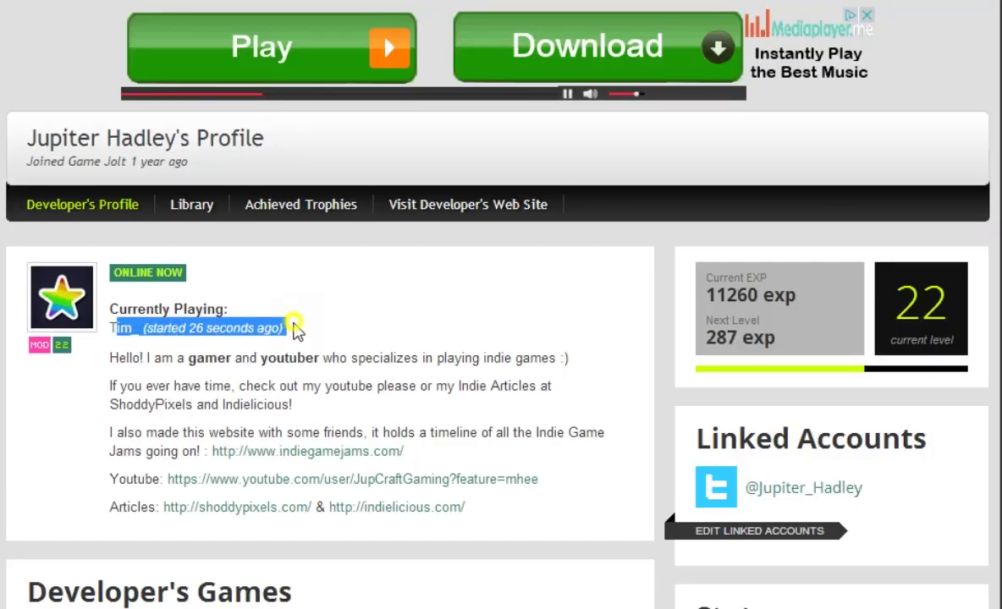
pyautogui.click(244, 328)
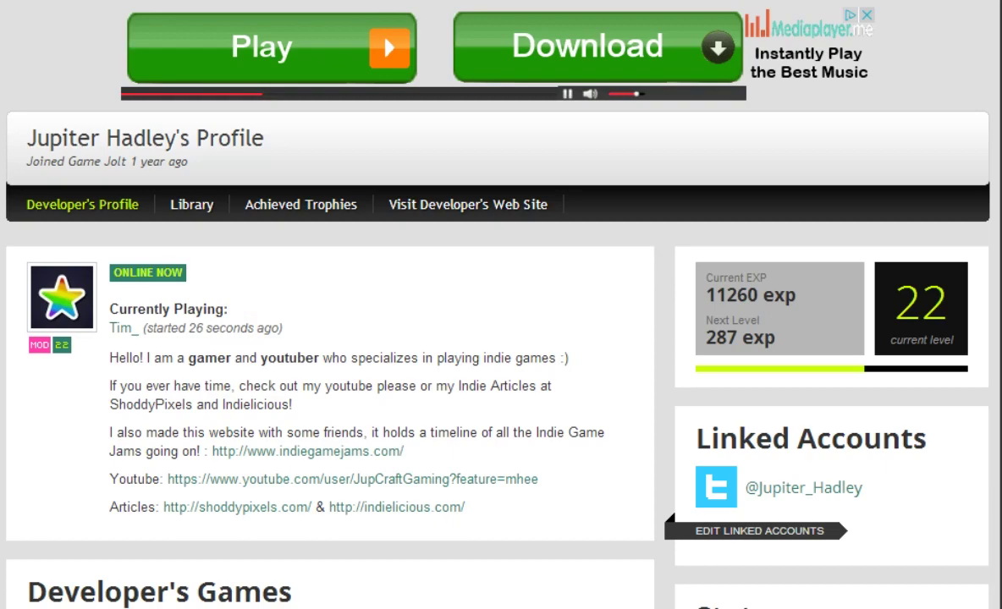
pyautogui.scroll(-10, 499, 305)
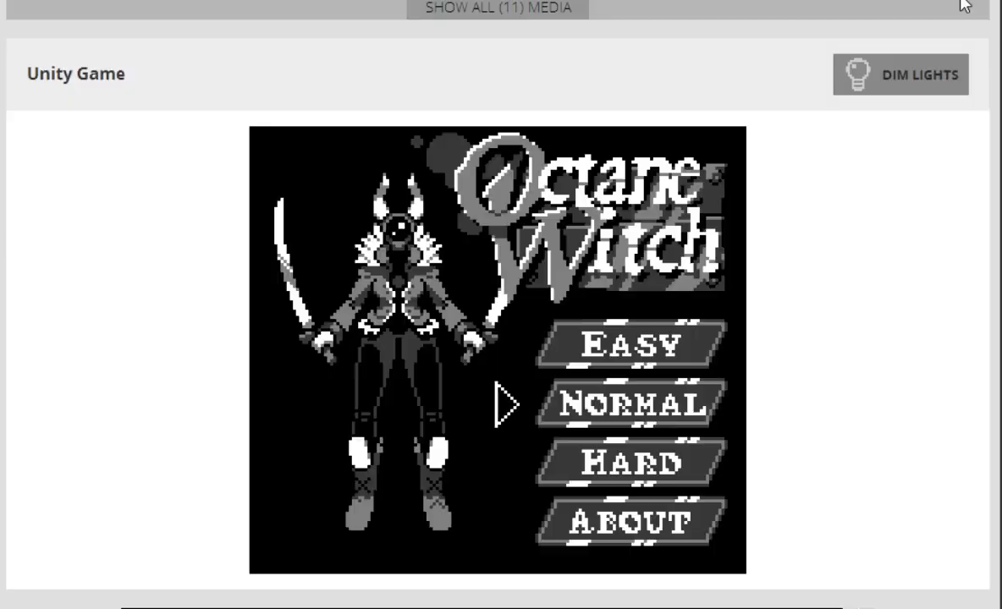
pyautogui.moveTo(77, 75); pyautogui.dragTo(88, 75)
pyautogui.tripleClick(147, 75)
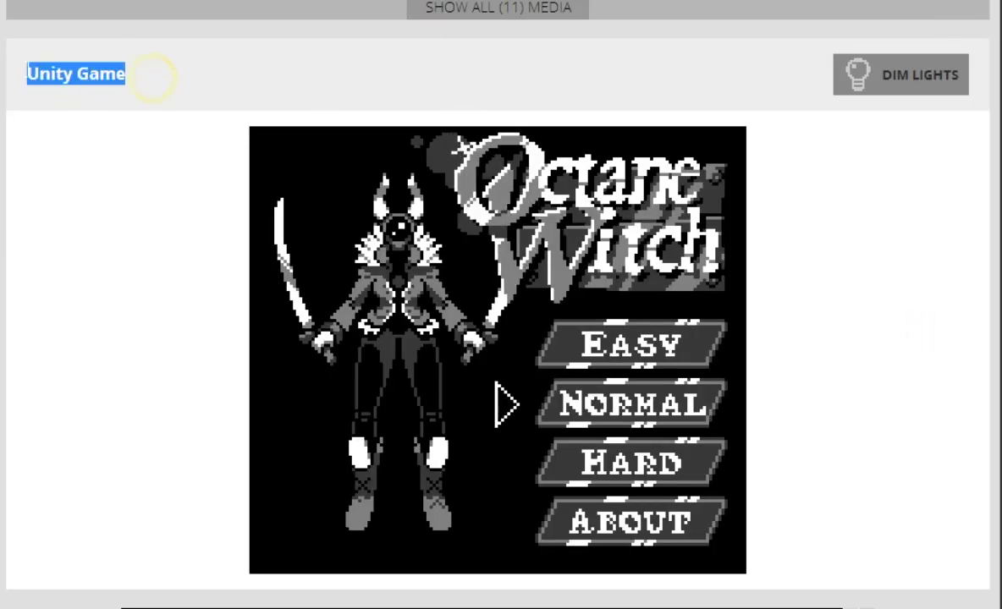
pyautogui.click(99, 119)
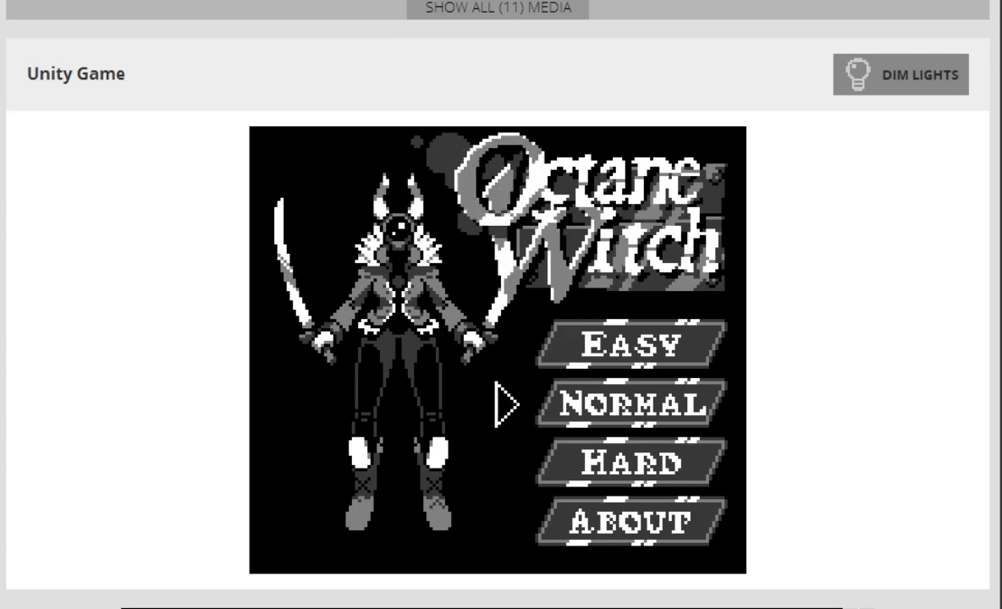
pyautogui.scroll(-1, 558, 271)
pyautogui.scroll(-5, 499, 305)
pyautogui.scroll(10, 500, 305)
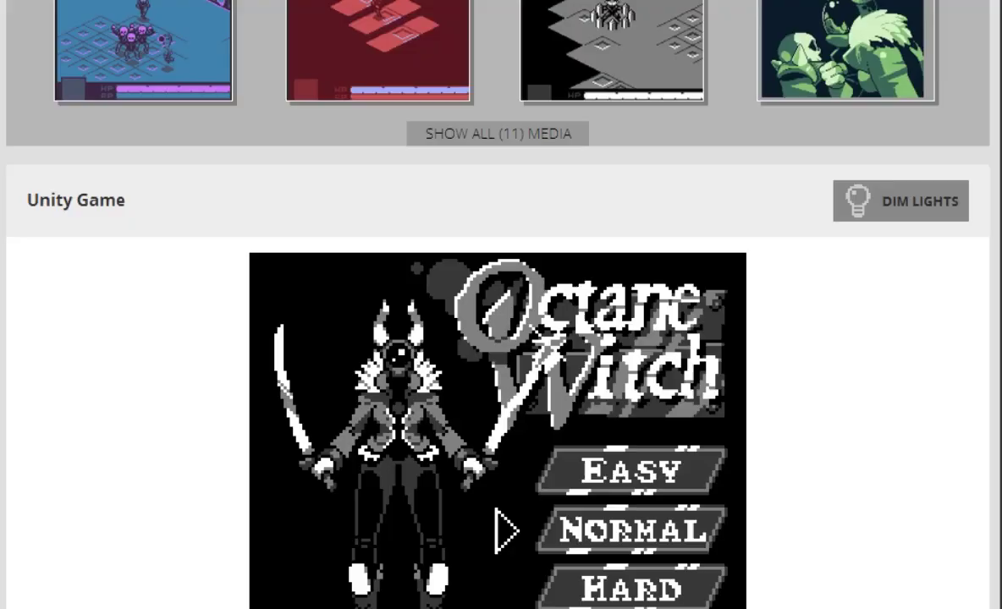
pyautogui.scroll(-4, 498, 508)
pyautogui.scroll(1, 592, 253)
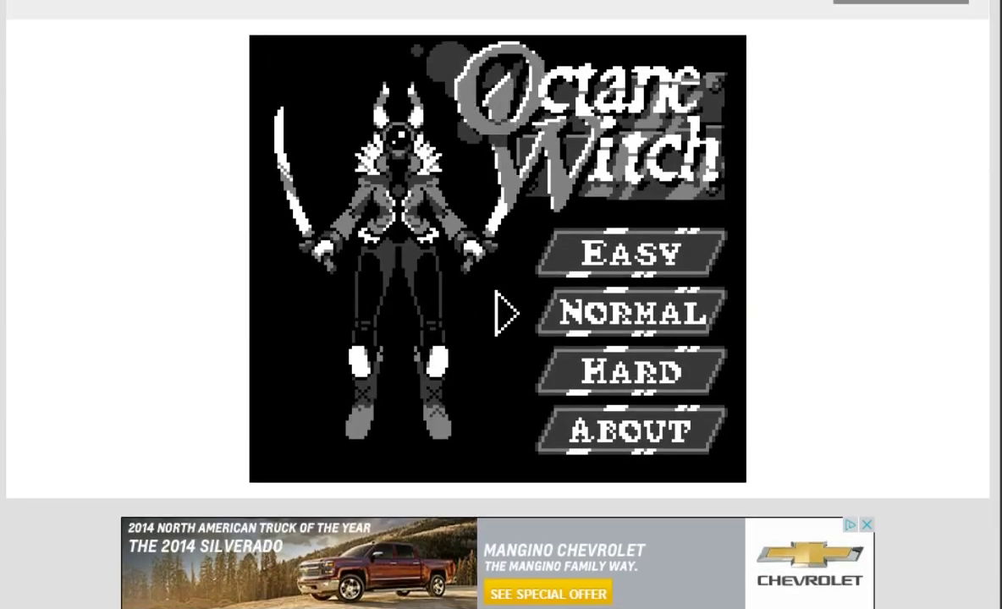